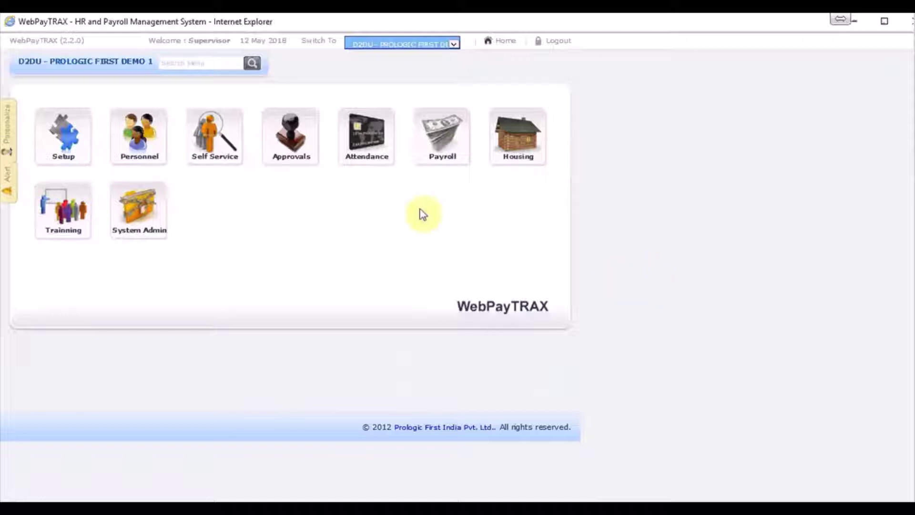
Open the Attendance Swipe Card Posting to Payroll screen from the Attendance menu.
left_click(380, 146)
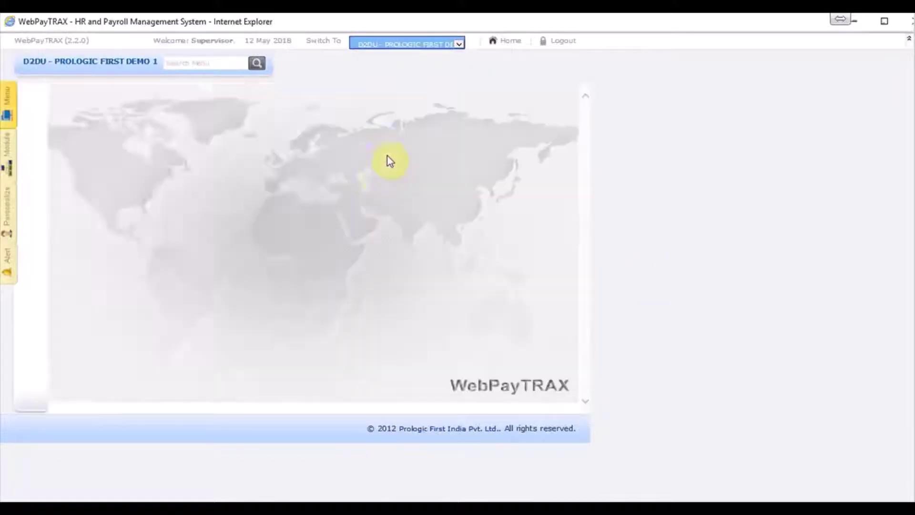
left_click(51, 342)
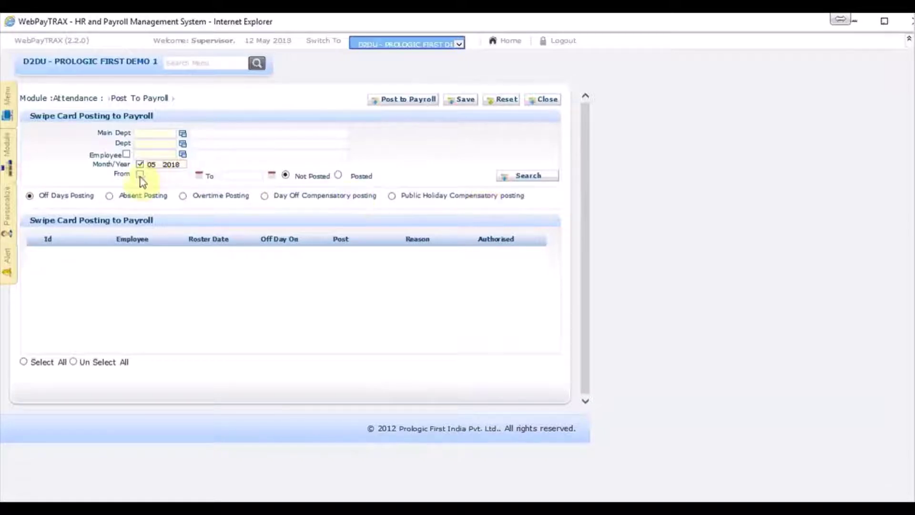
Select the Month/Year month value for replacement and move on to the year.
double_click(152, 165)
type("01")
key("Tab")
type("2017")
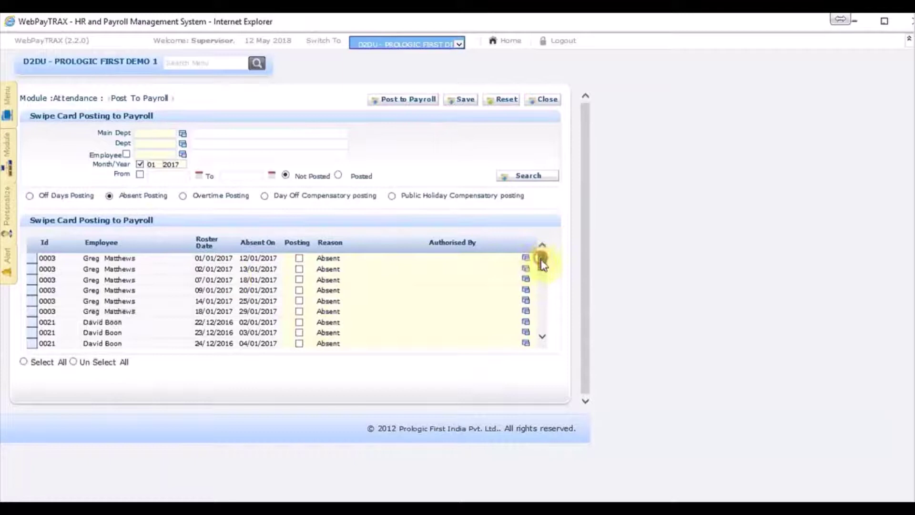
mouse_move(542, 259)
left_mouse_down()
mouse_move(542, 302)
mouse_move(541, 249)
left_mouse_up()
Mark the 01/01/2017, 09/01/2017, 22/12/2016 and 24/12/2016 absences for posting and save.
left_click(300, 259)
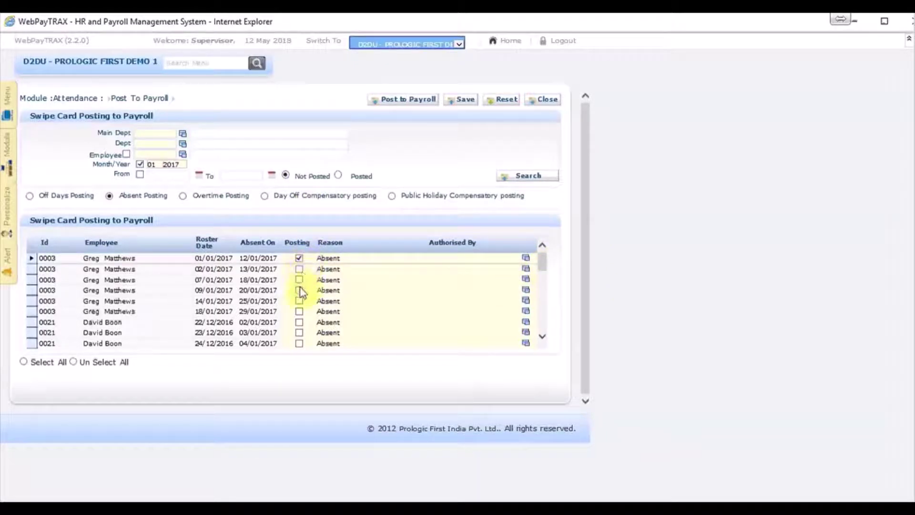
left_click(300, 291)
left_click(299, 322)
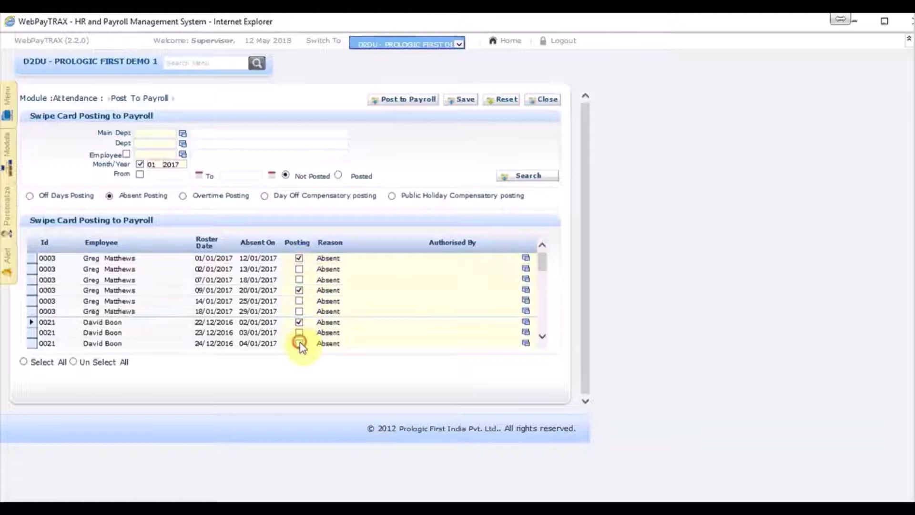
left_click(300, 344)
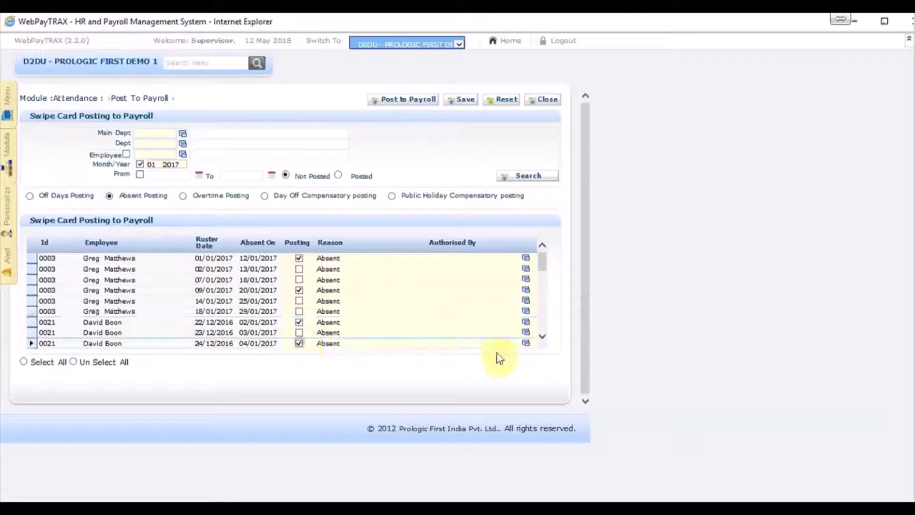
left_click(462, 101)
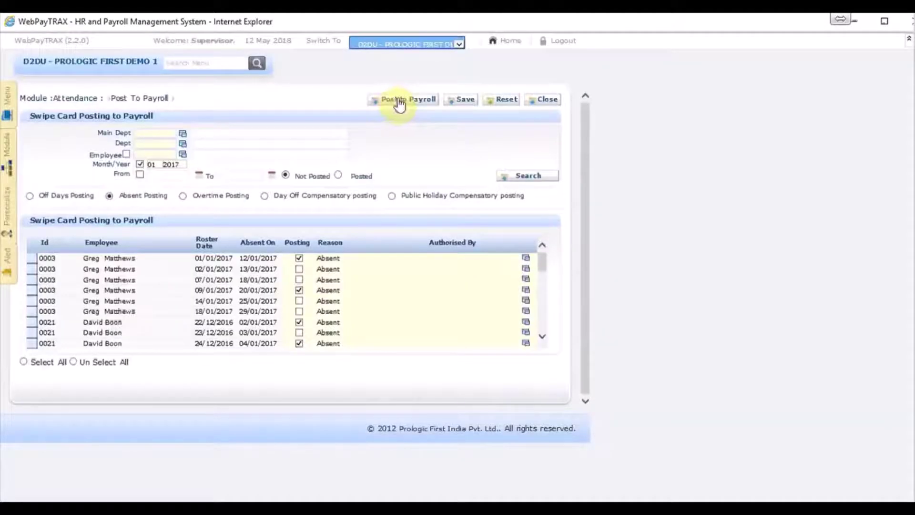
Post the marked absences to payroll, then search Posted records to confirm them.
left_click(397, 100)
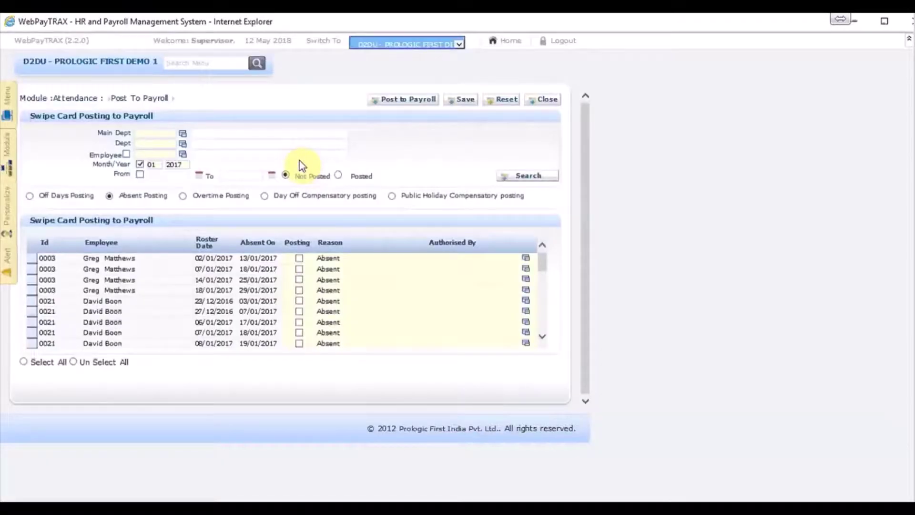
left_click(338, 176)
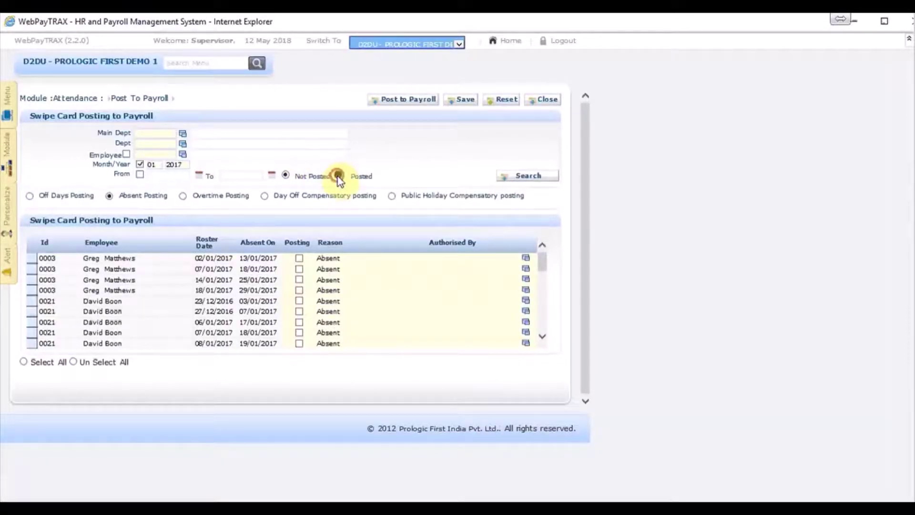
left_click(530, 179)
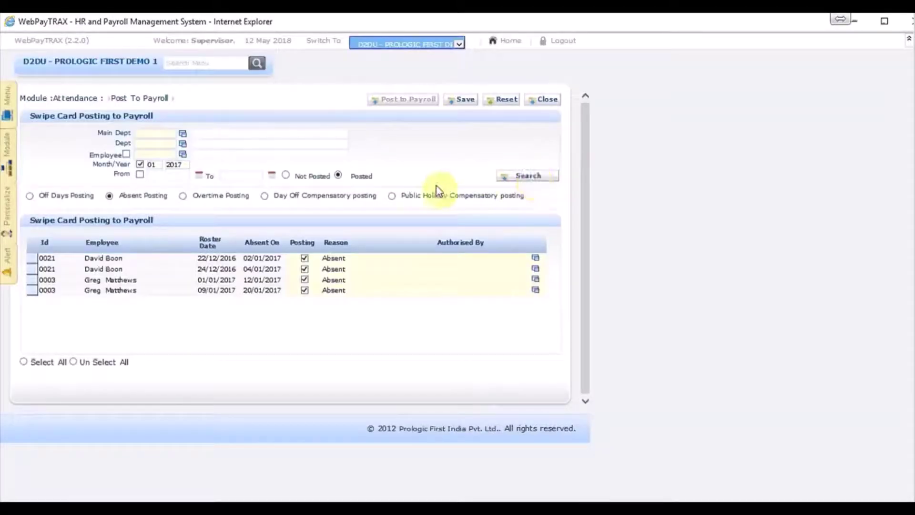
left_click(286, 175)
left_click(182, 195)
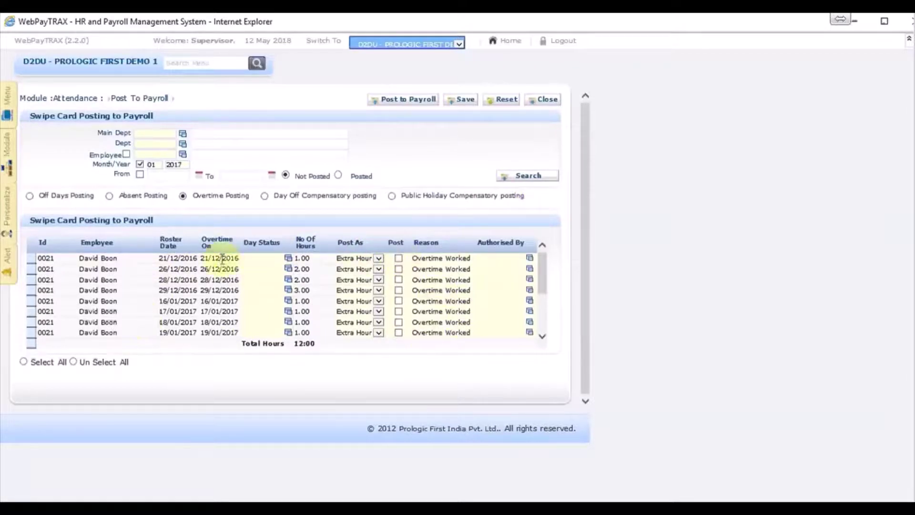
left_click(399, 258)
left_click(399, 269)
left_click(399, 279)
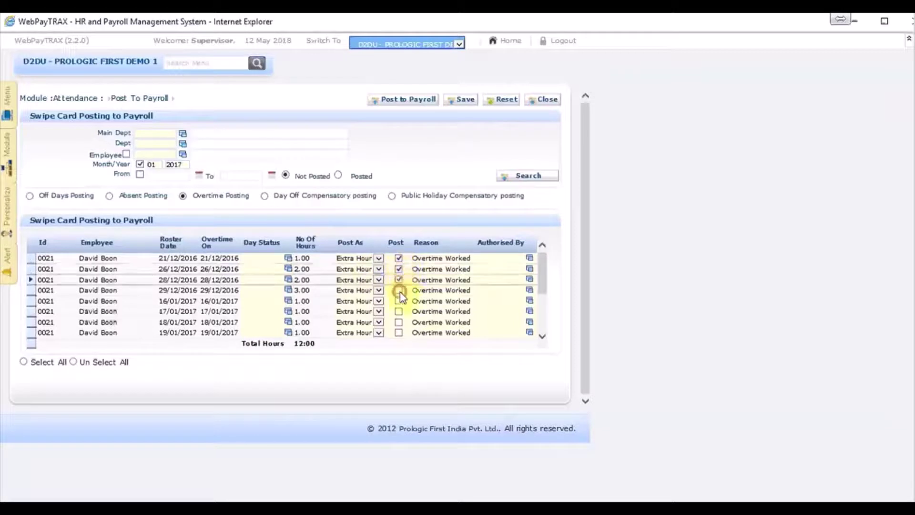
left_click(399, 301)
left_click(398, 322)
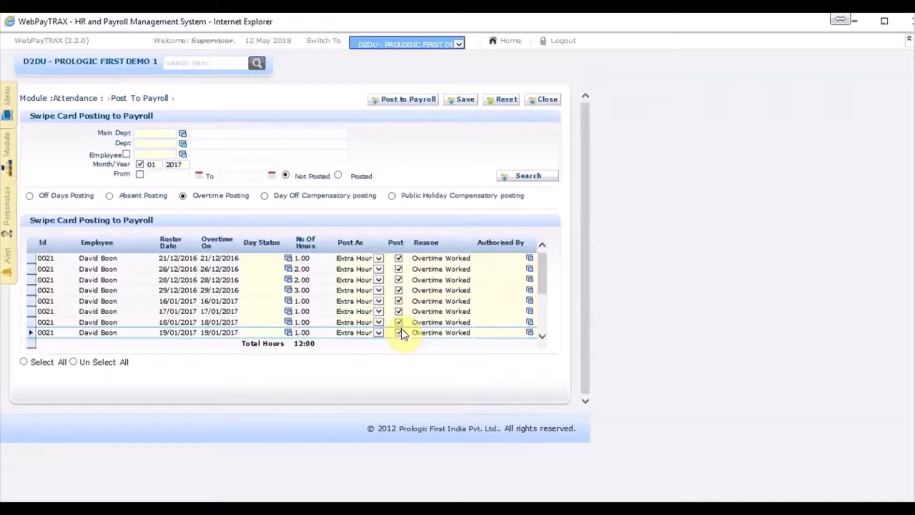
Set Post As to Overtime for the 21/12 and 29/12 overtime entries.
left_click(380, 258)
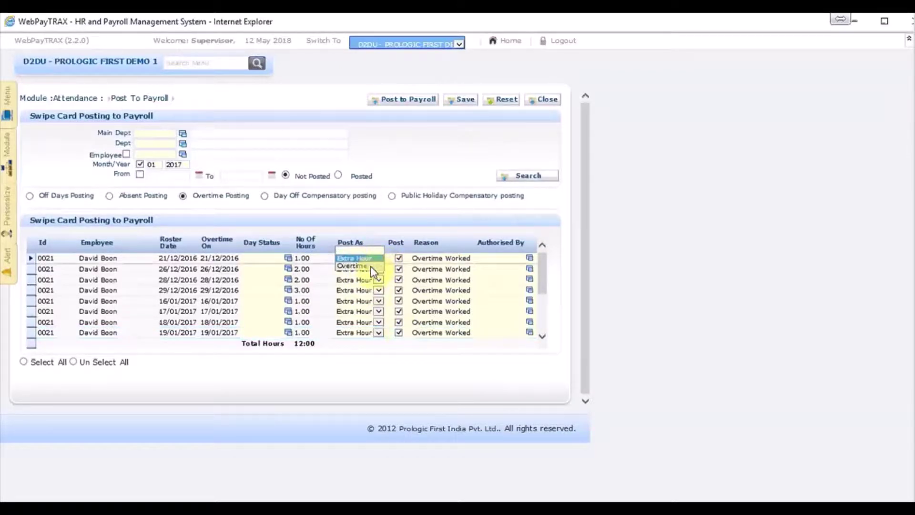
left_click(354, 267)
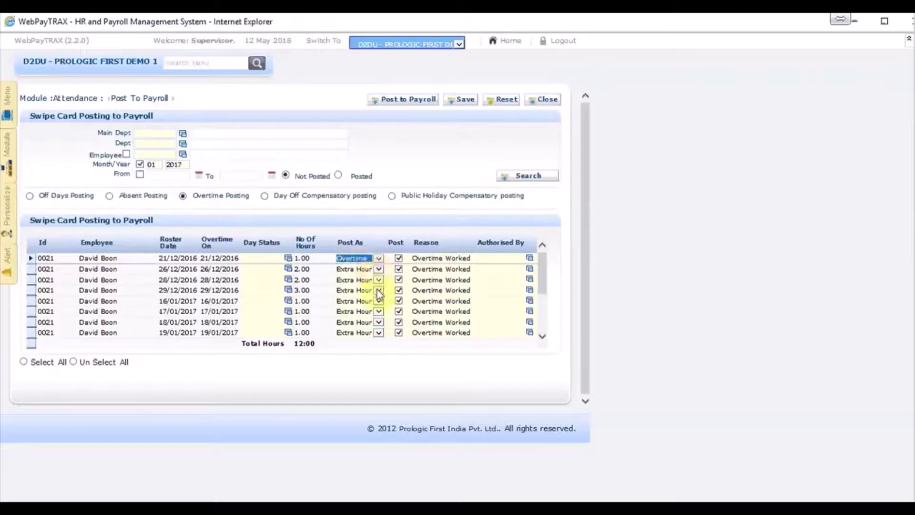
left_click(379, 290)
left_click(354, 301)
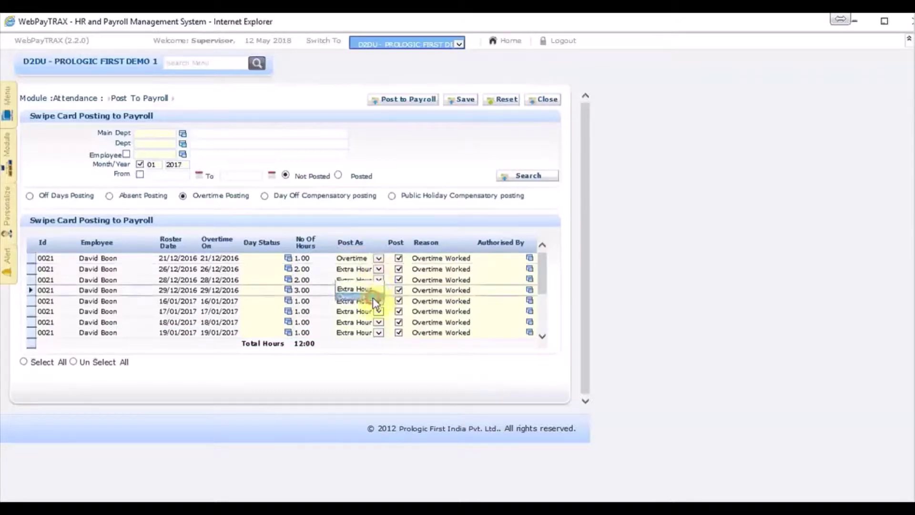
Set day status HOLIDAY for the first entry and SIMPLE RATE for the fourth.
left_click(290, 259)
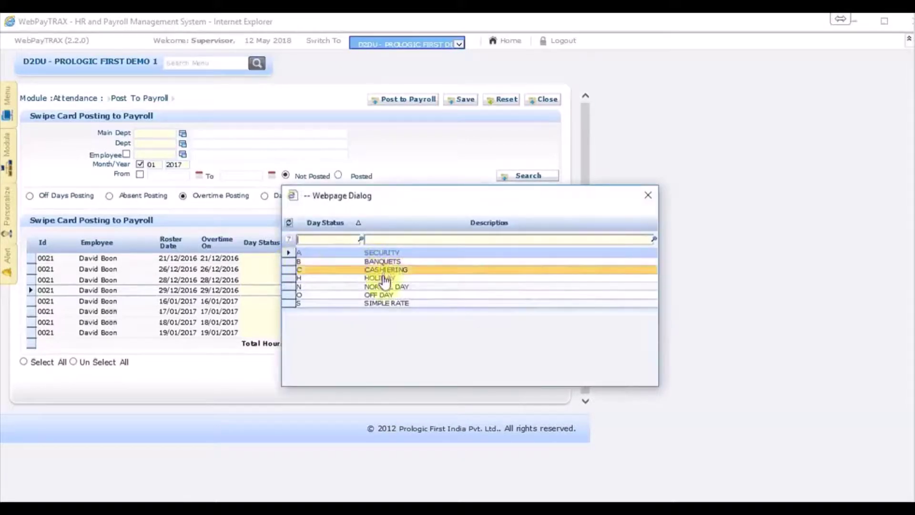
double_click(386, 279)
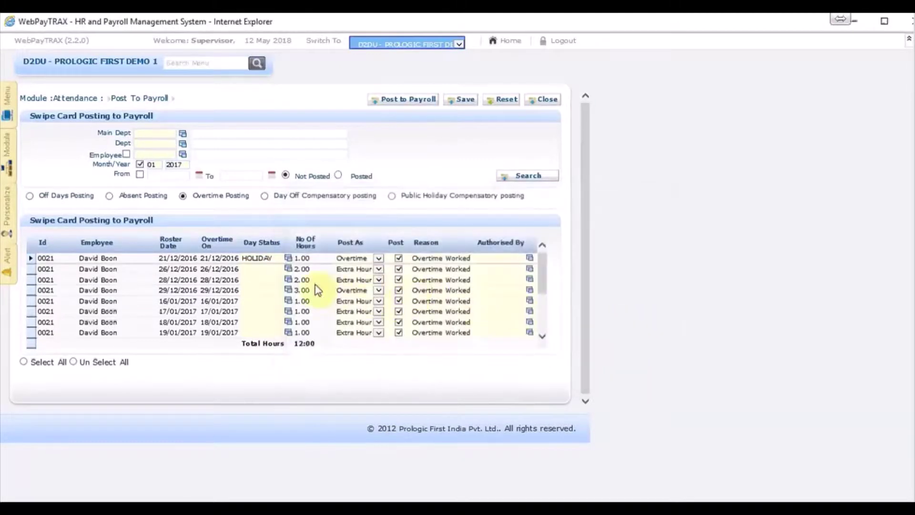
left_click(384, 314)
double_click(383, 302)
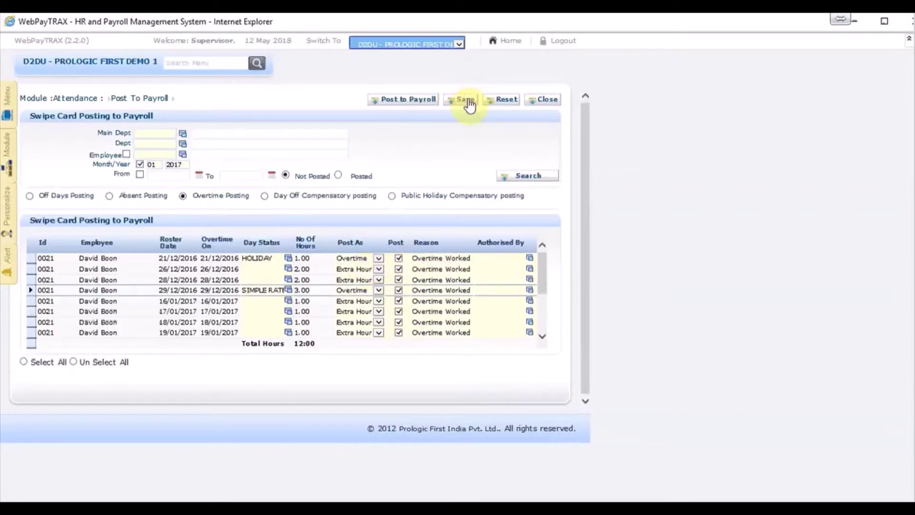
left_click(469, 103)
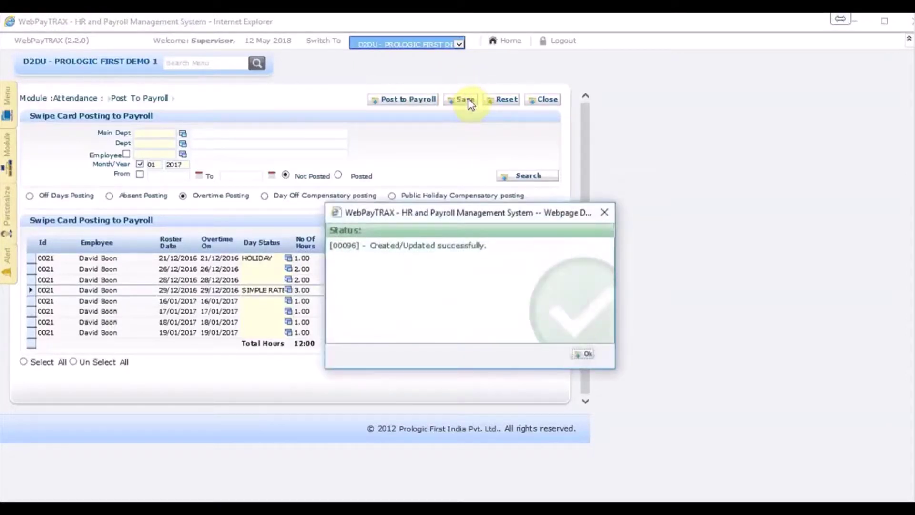
left_click(585, 354)
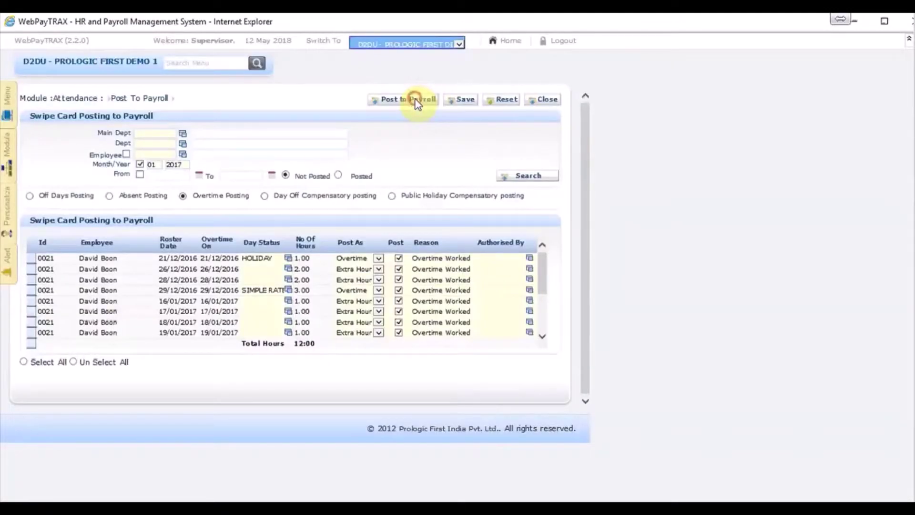
left_click(418, 102)
left_click(583, 354)
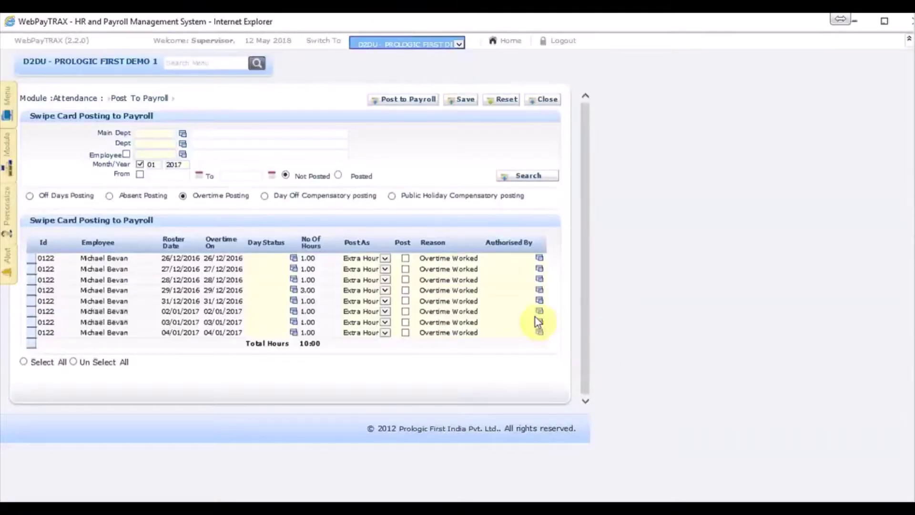
Switch the overtime filter to Posted and search for posted records.
left_click(339, 176)
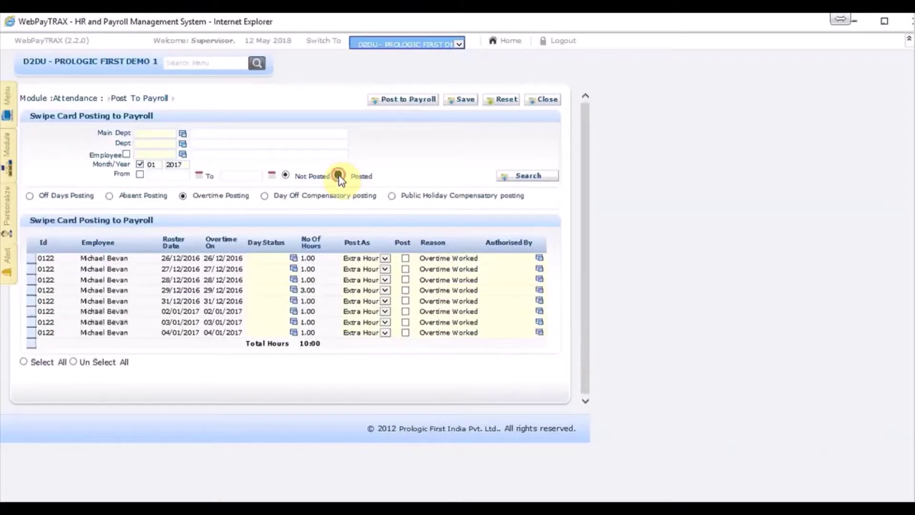
left_click(531, 178)
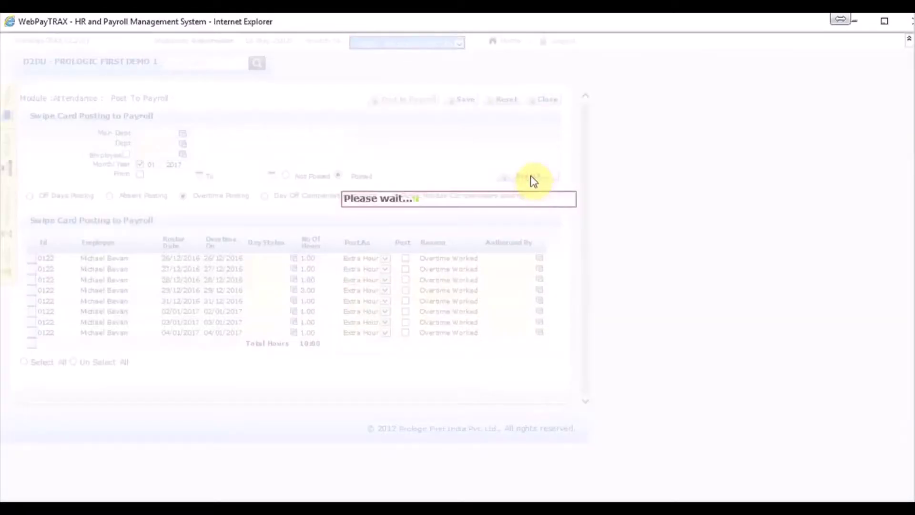